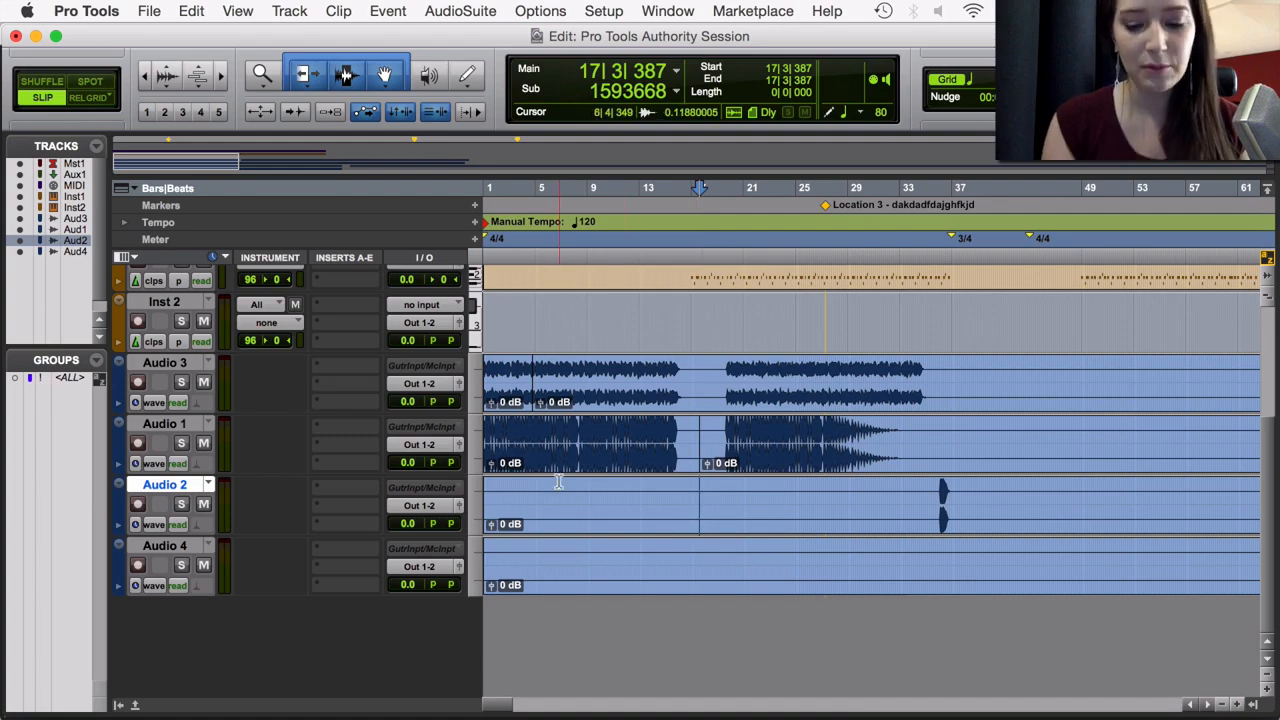
- Select the Audio 1 track and set its automation mode to write in the Mix window
key("super+equal")
scroll(469, 557, "down", 5)
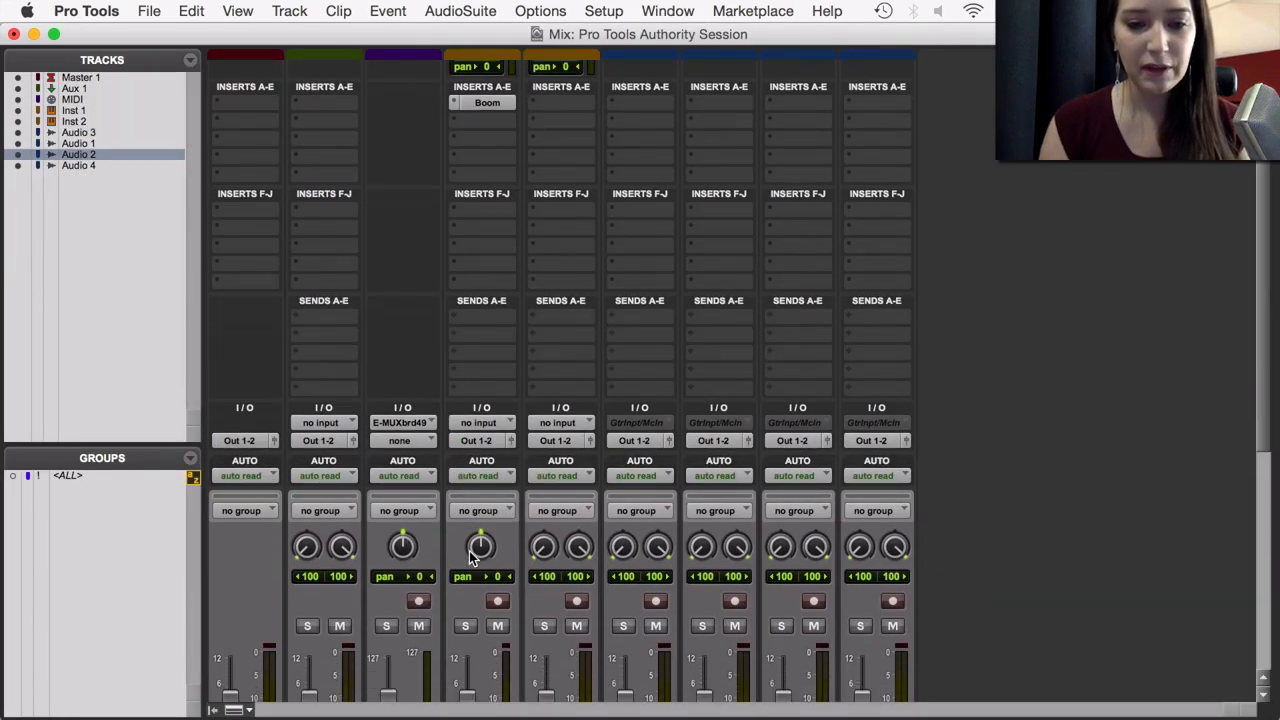
key("super+equal")
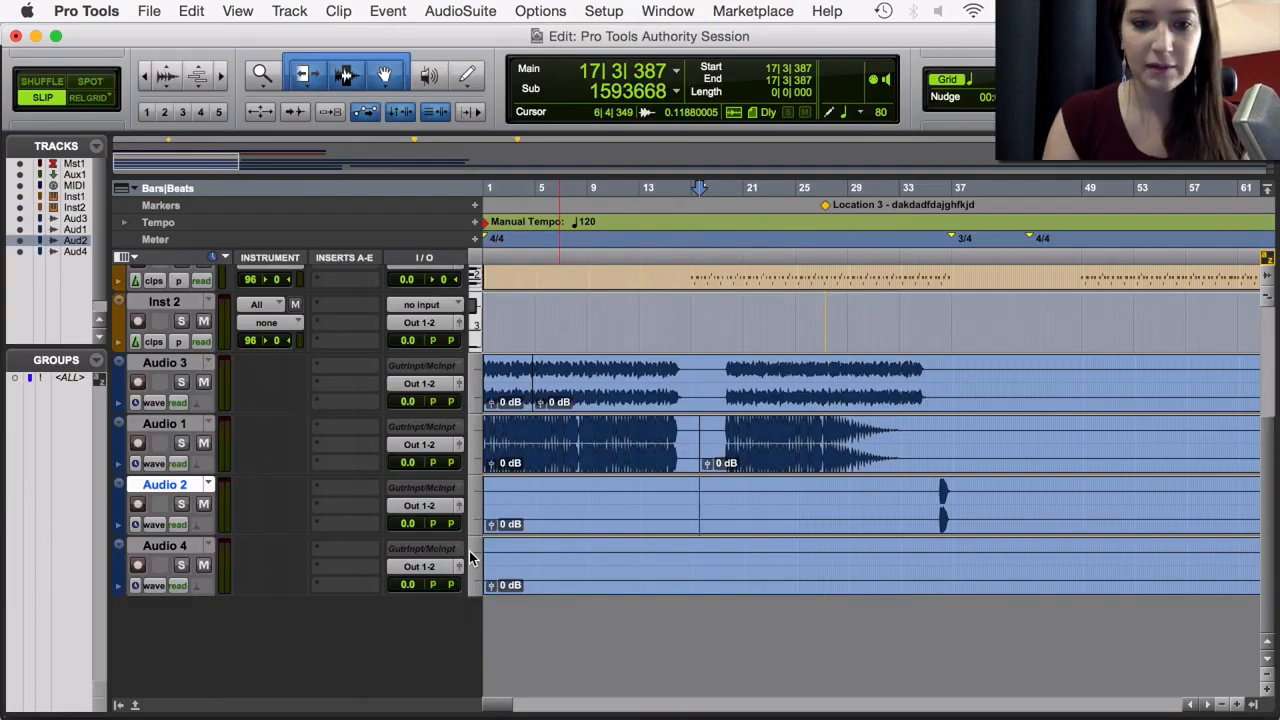
left_click(160, 425)
key("super+equal")
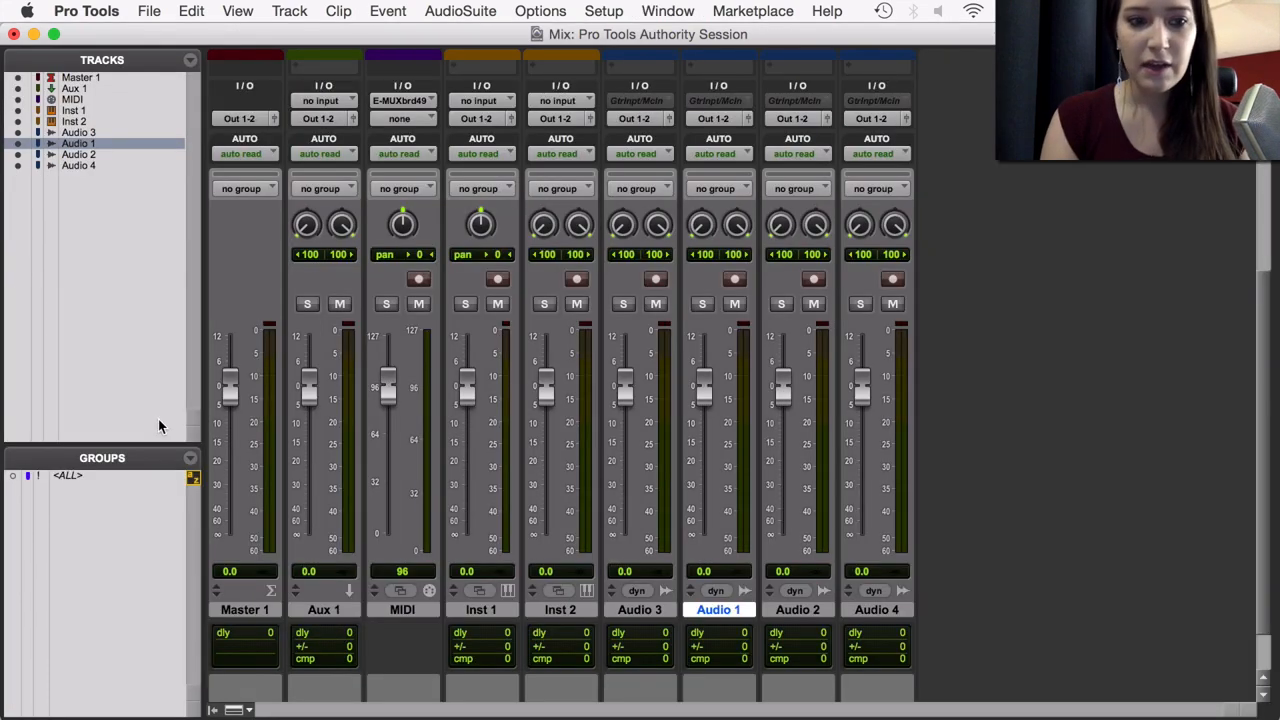
left_click(715, 154)
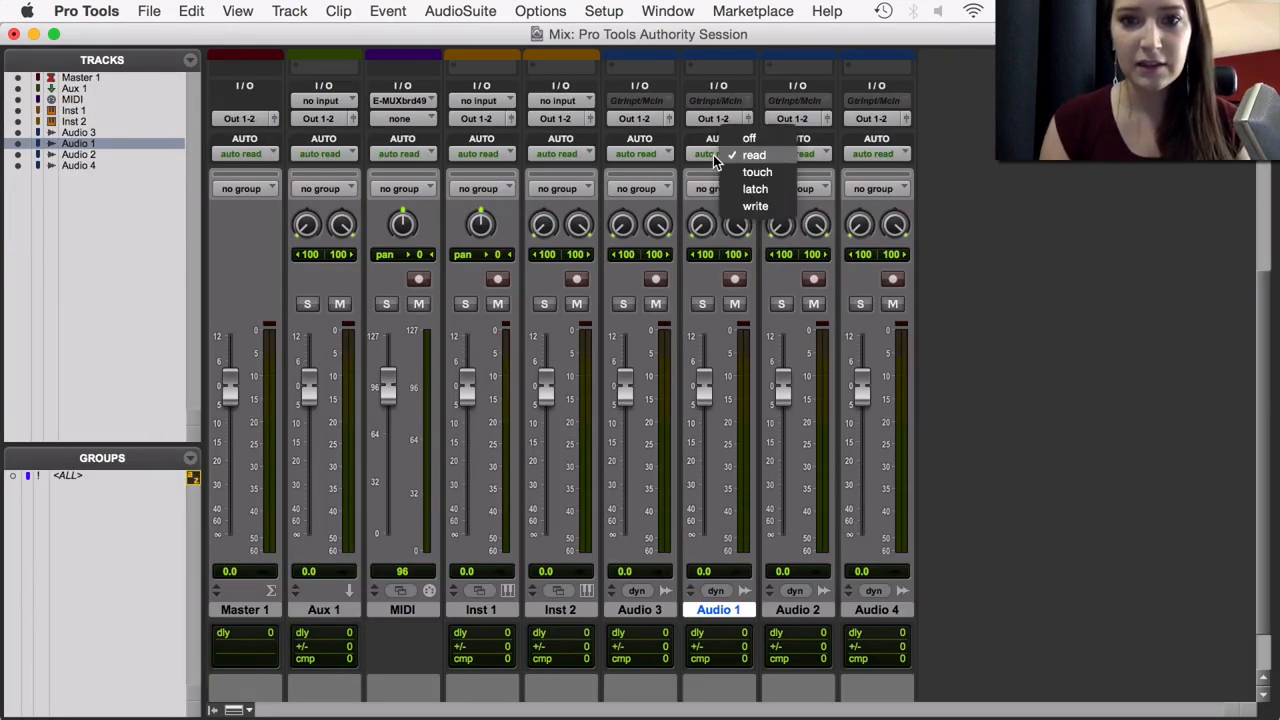
left_click(737, 205)
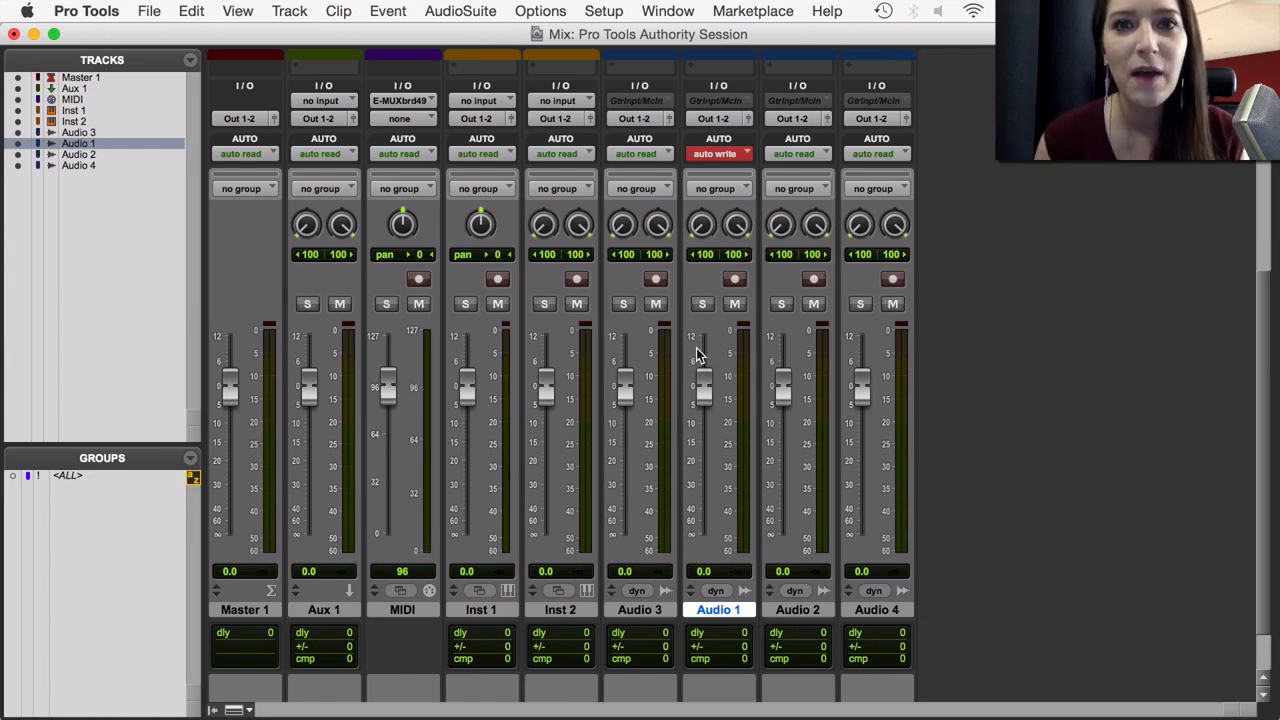
- Open the Automation window and place it in the empty area beside the Audio 4 channel strip
left_click(670, 12)
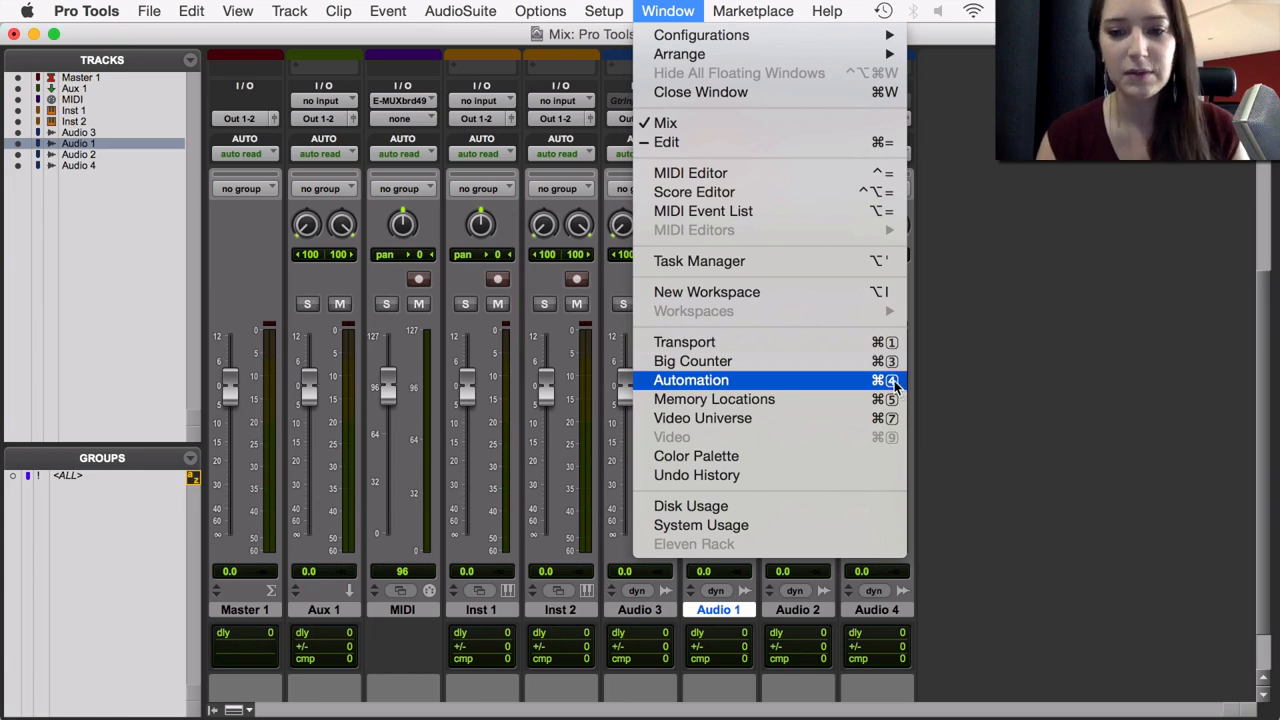
left_click(821, 384)
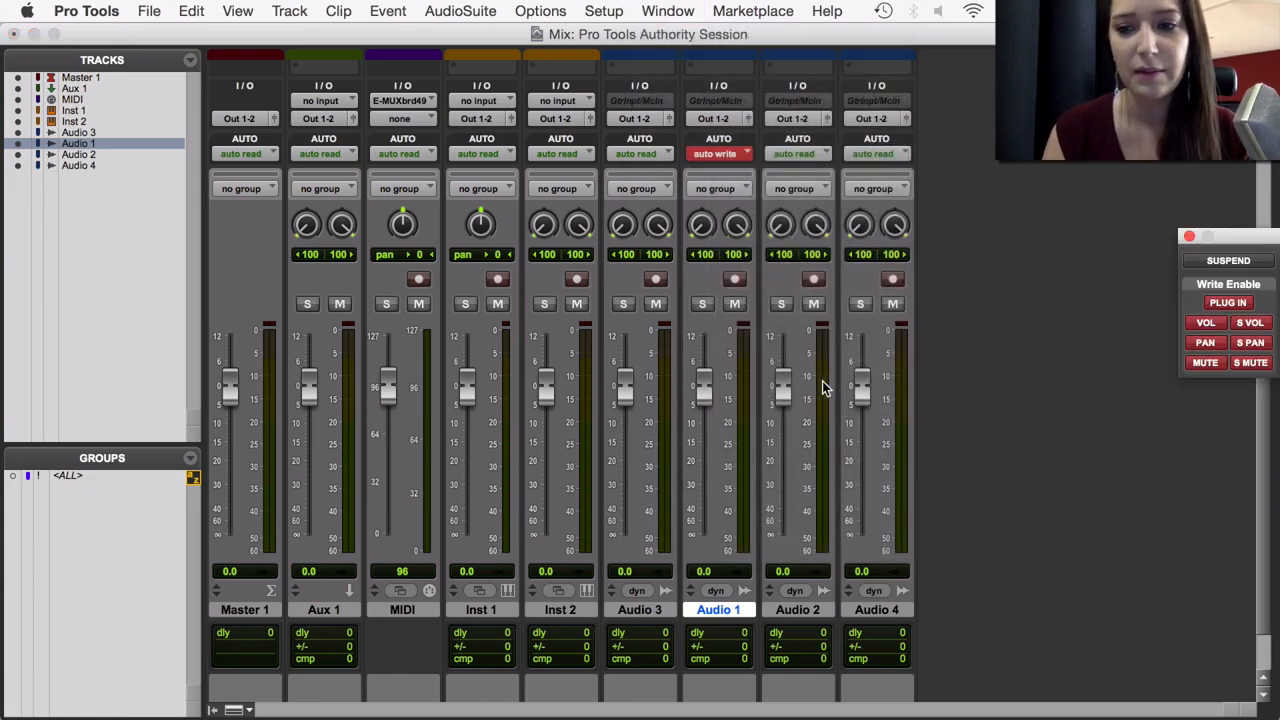
left_click_drag(1233, 238, 988, 172)
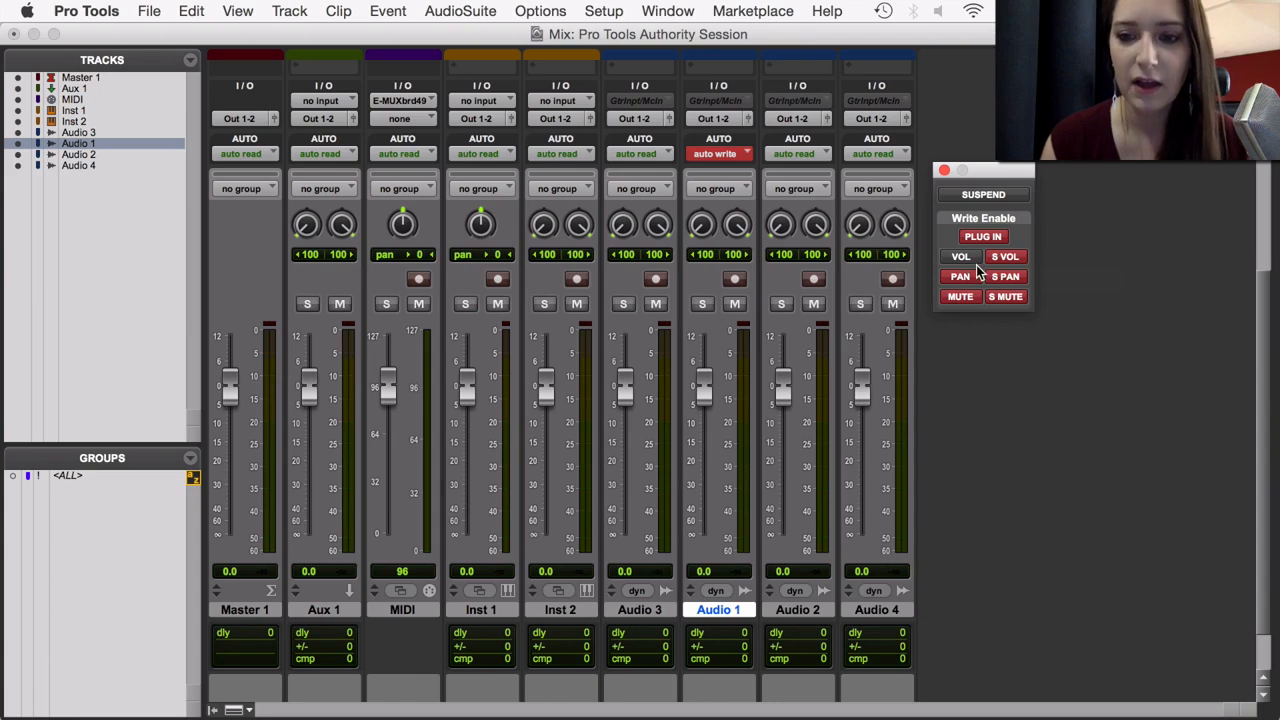
- Toggle the volume and pan write-enable options, leaving both enabled, and close the Automation window
left_click(975, 259)
left_click(969, 280)
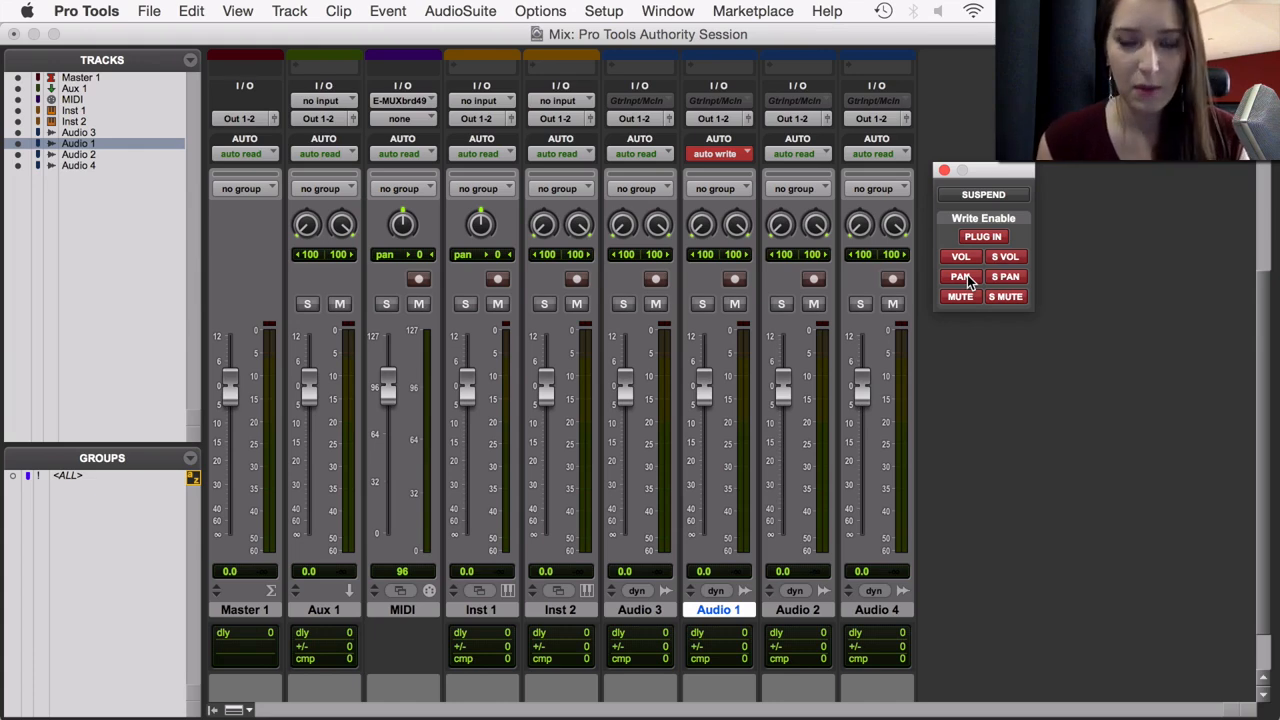
left_click(966, 279)
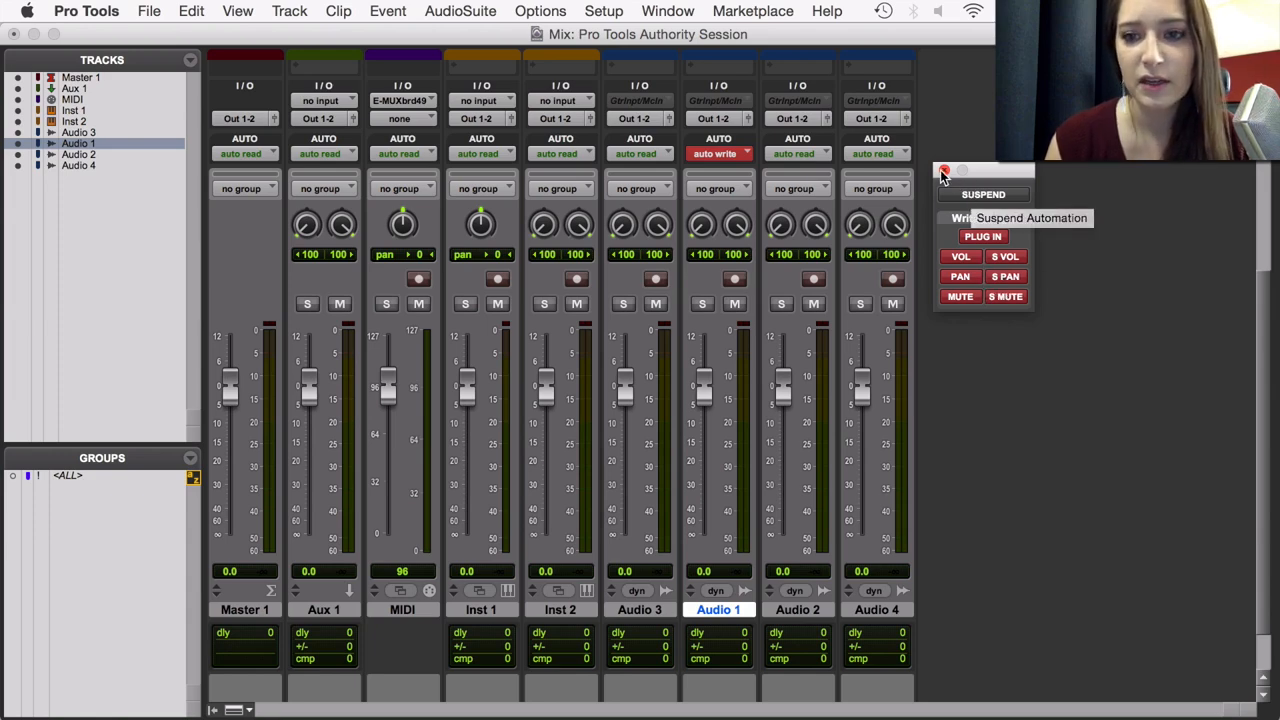
left_click_drag(988, 178, 994, 160)
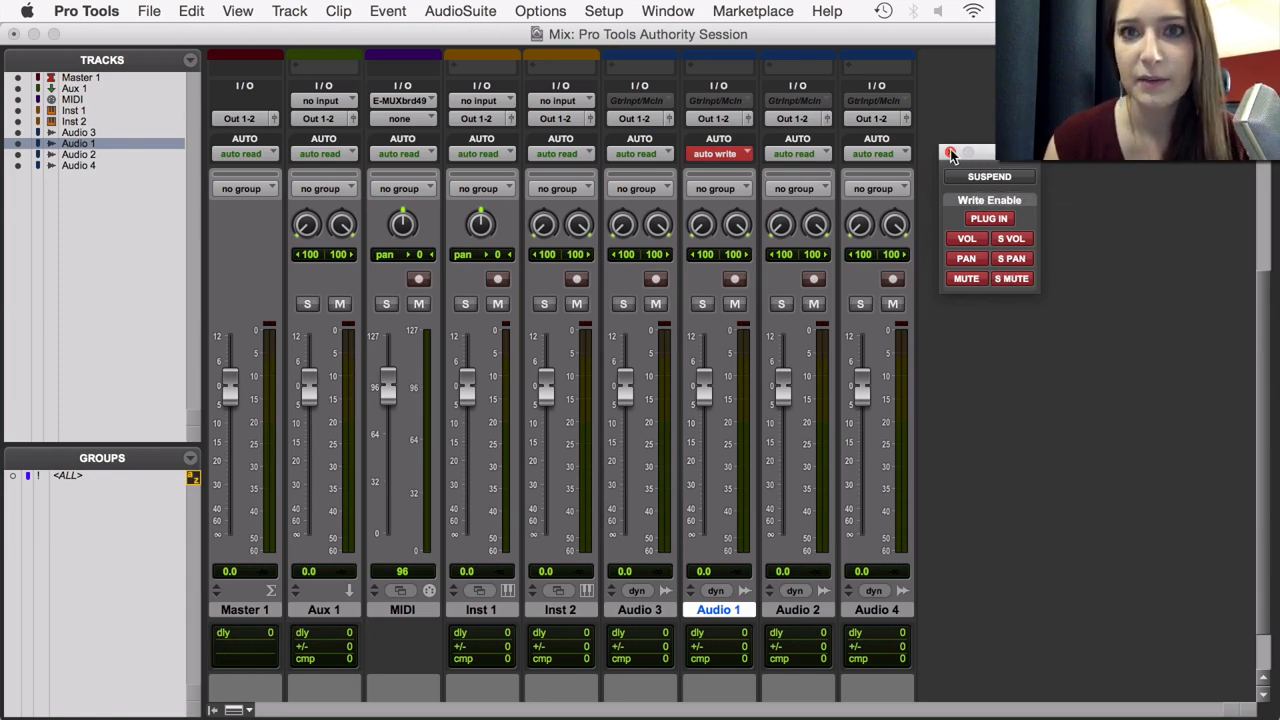
left_click(950, 154)
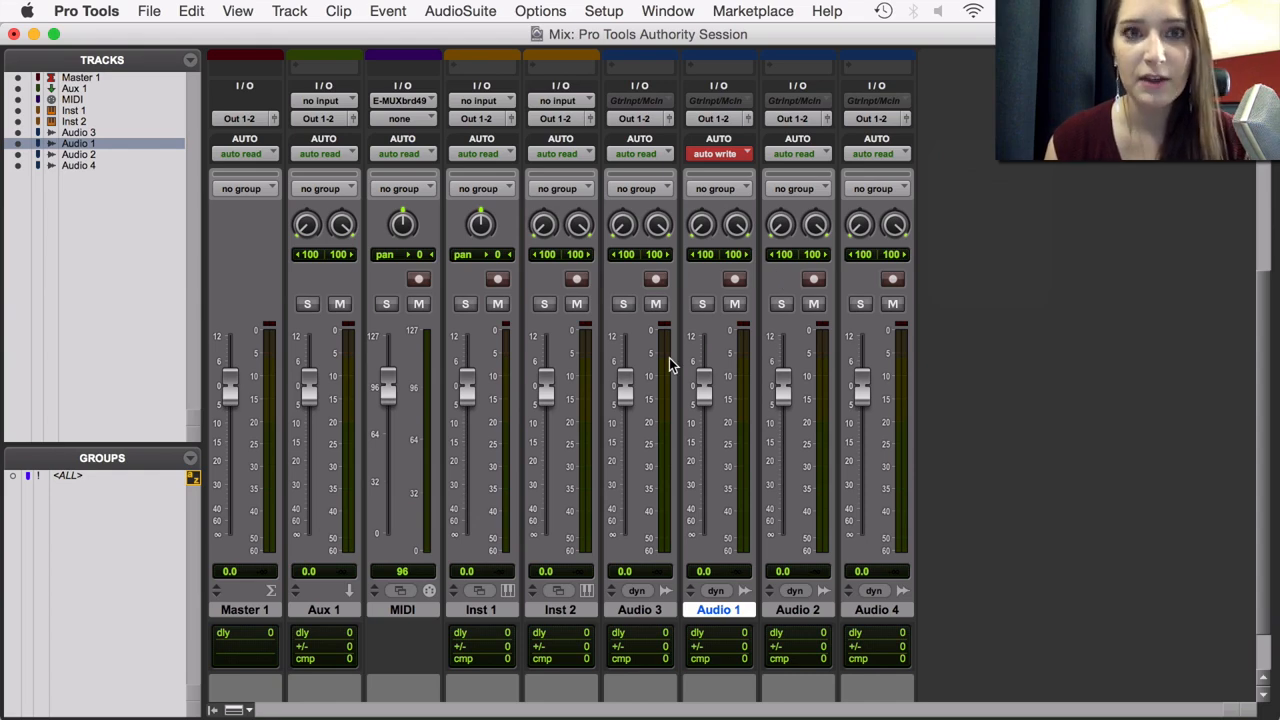
- Show Audio 1's volume automation line in the Edit window, and return the track to waveform view
key("super+equal")
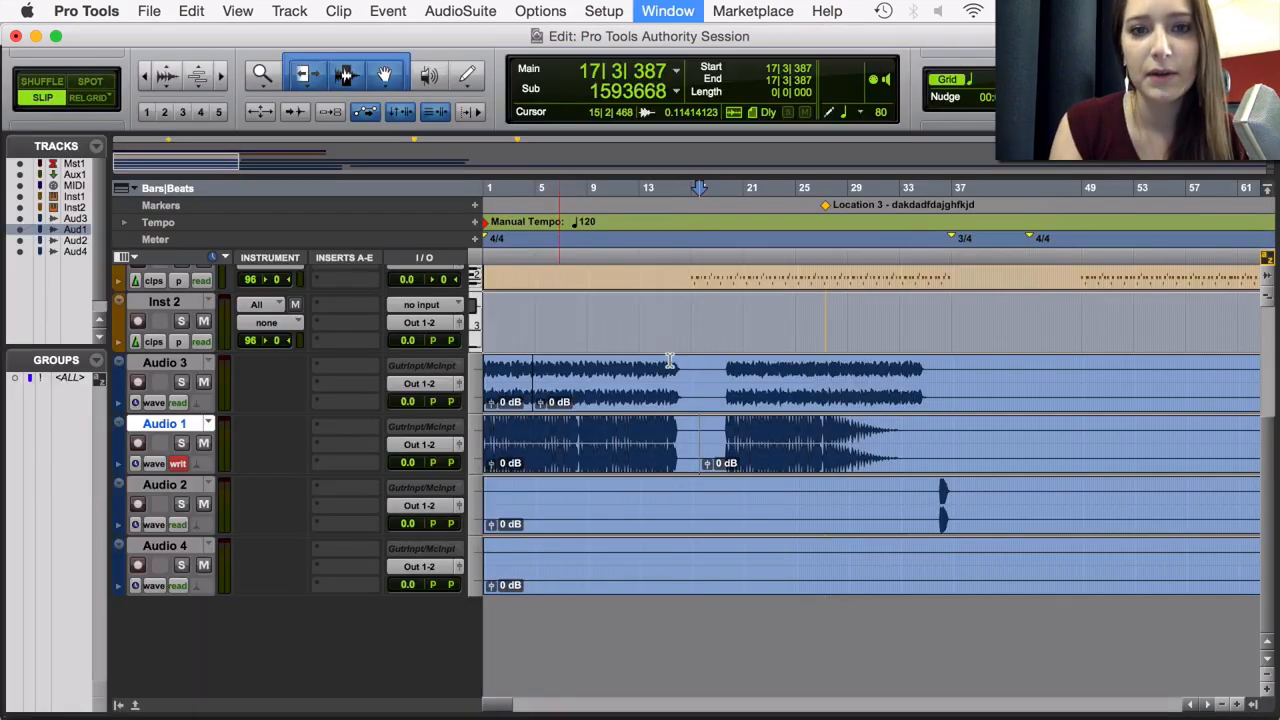
left_click(152, 465)
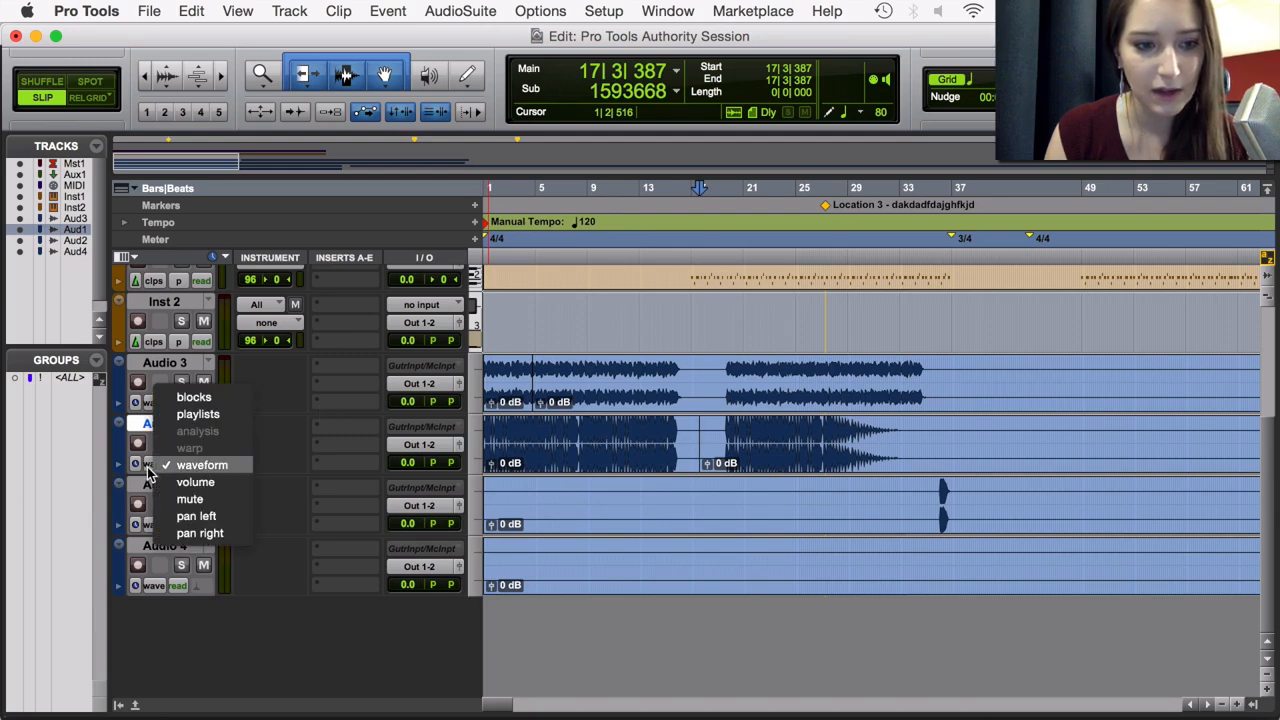
left_click(168, 482)
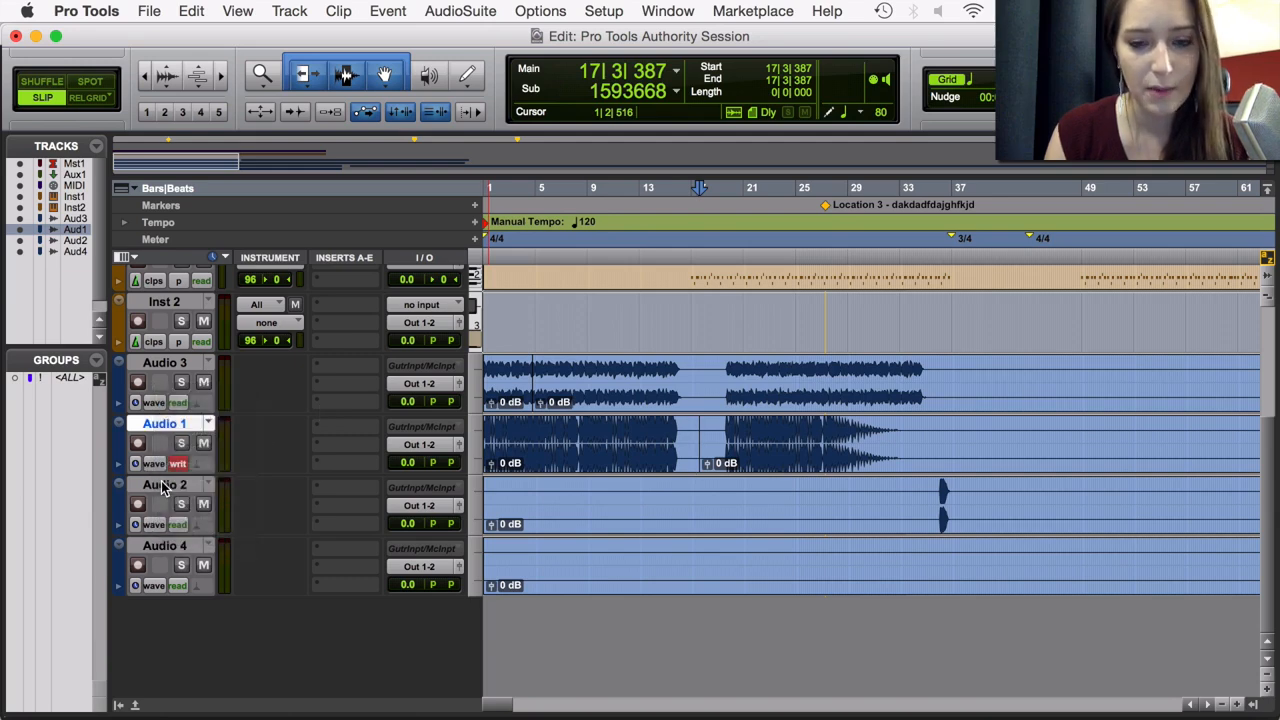
left_click(587, 442)
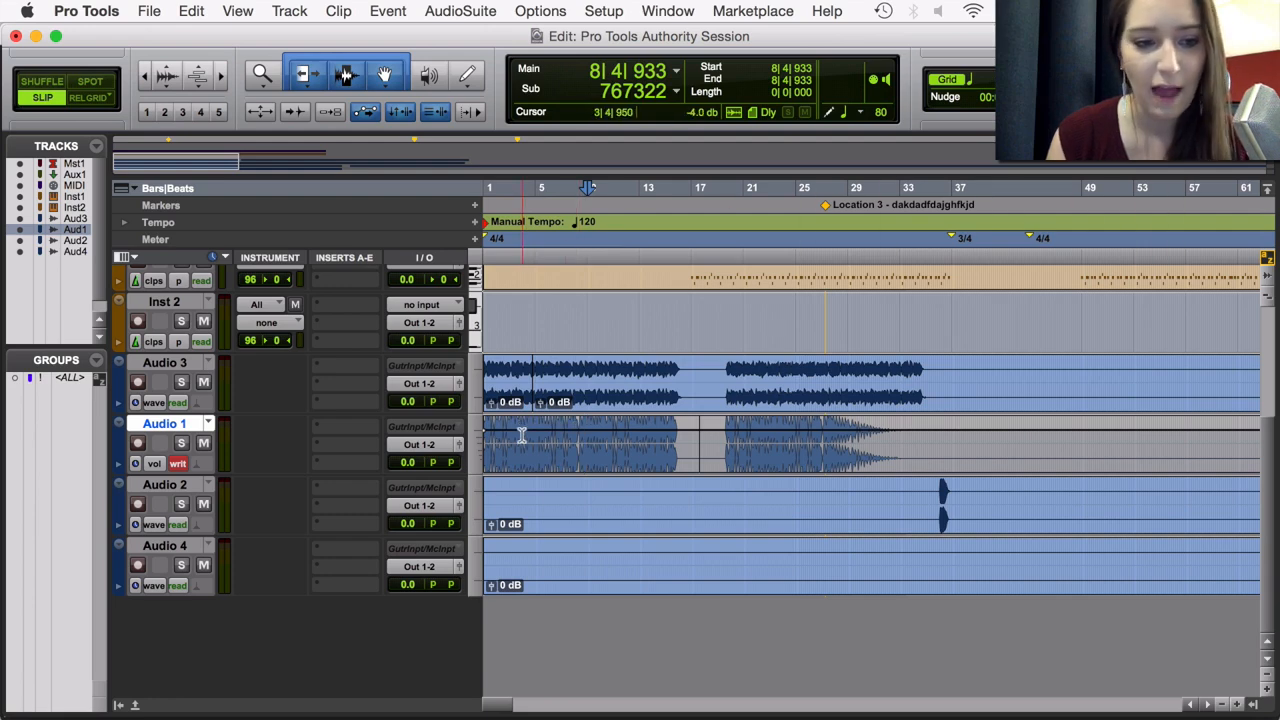
left_click(155, 465)
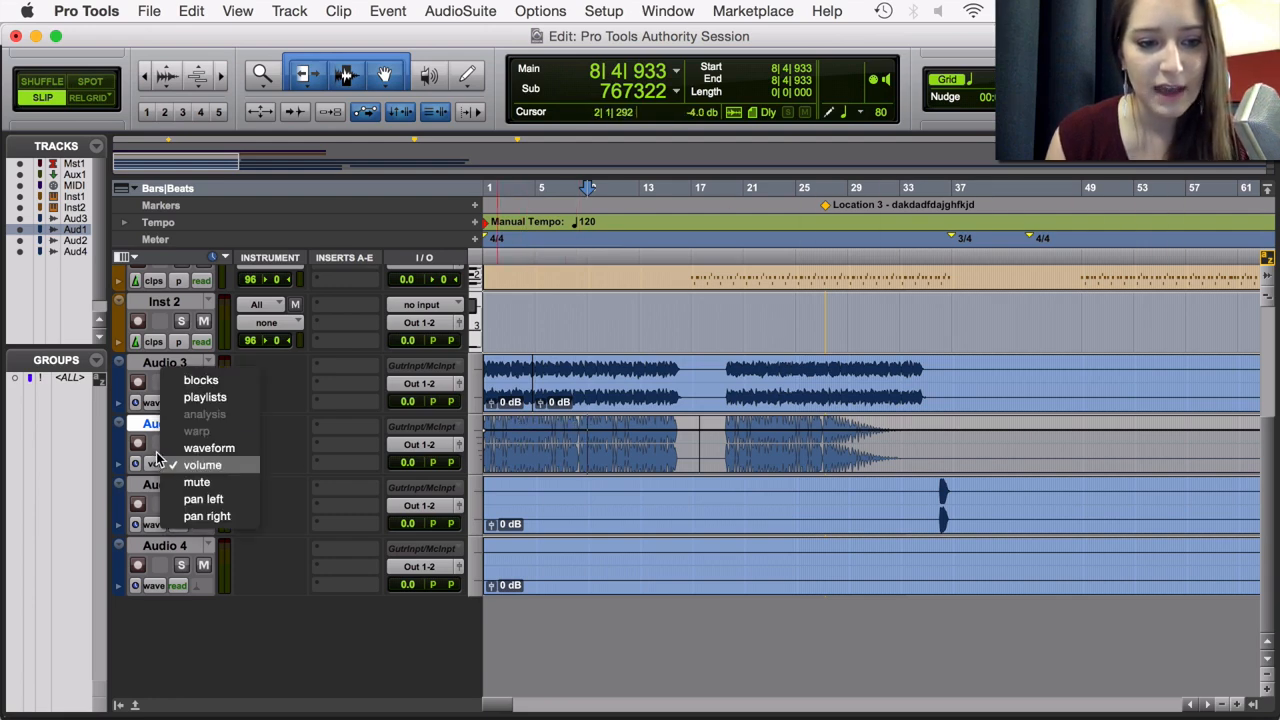
left_click(175, 446)
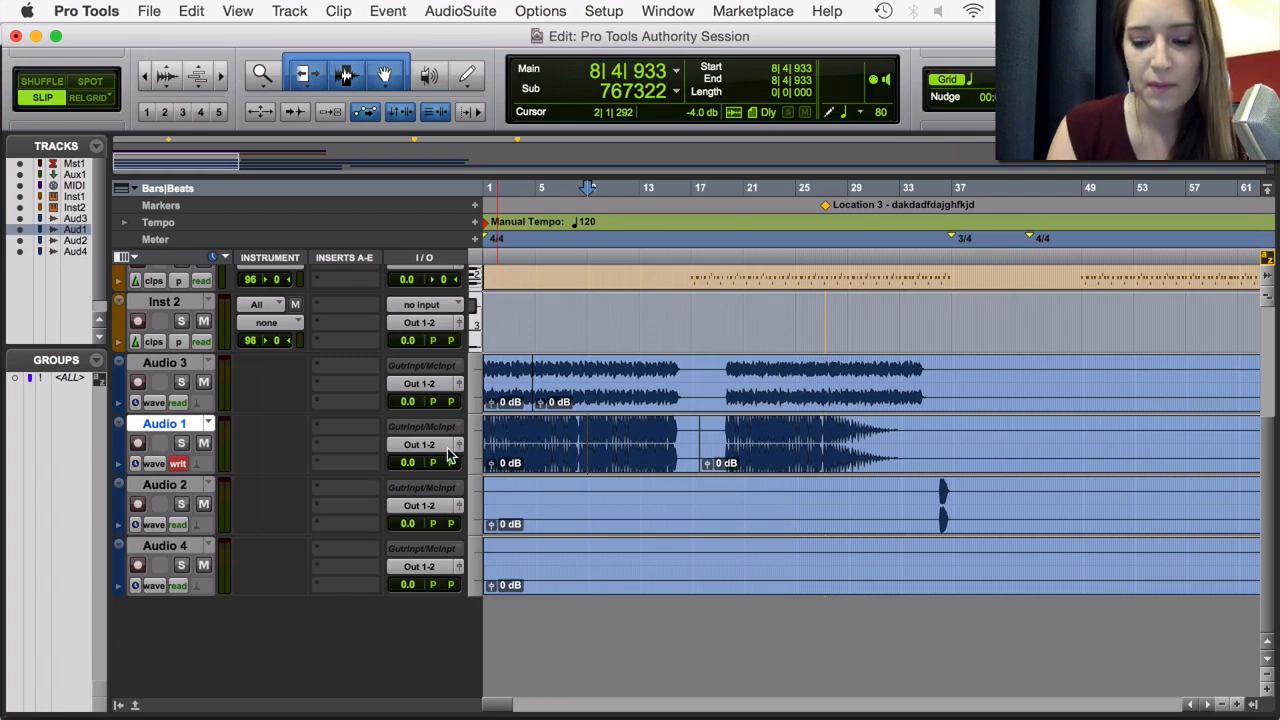
- Play the session from the Mix window and write volume automation on Audio 1 by moving its fader, down to about -3.3 dB
key("super+equal")
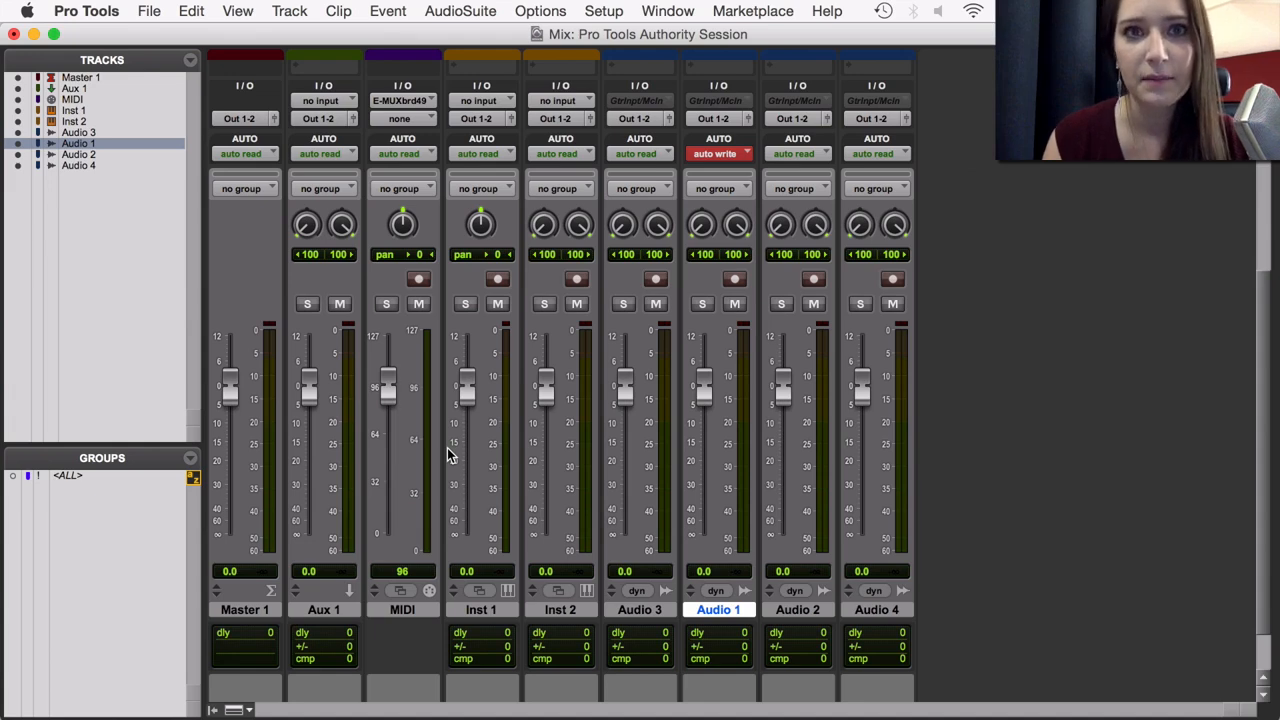
key("space")
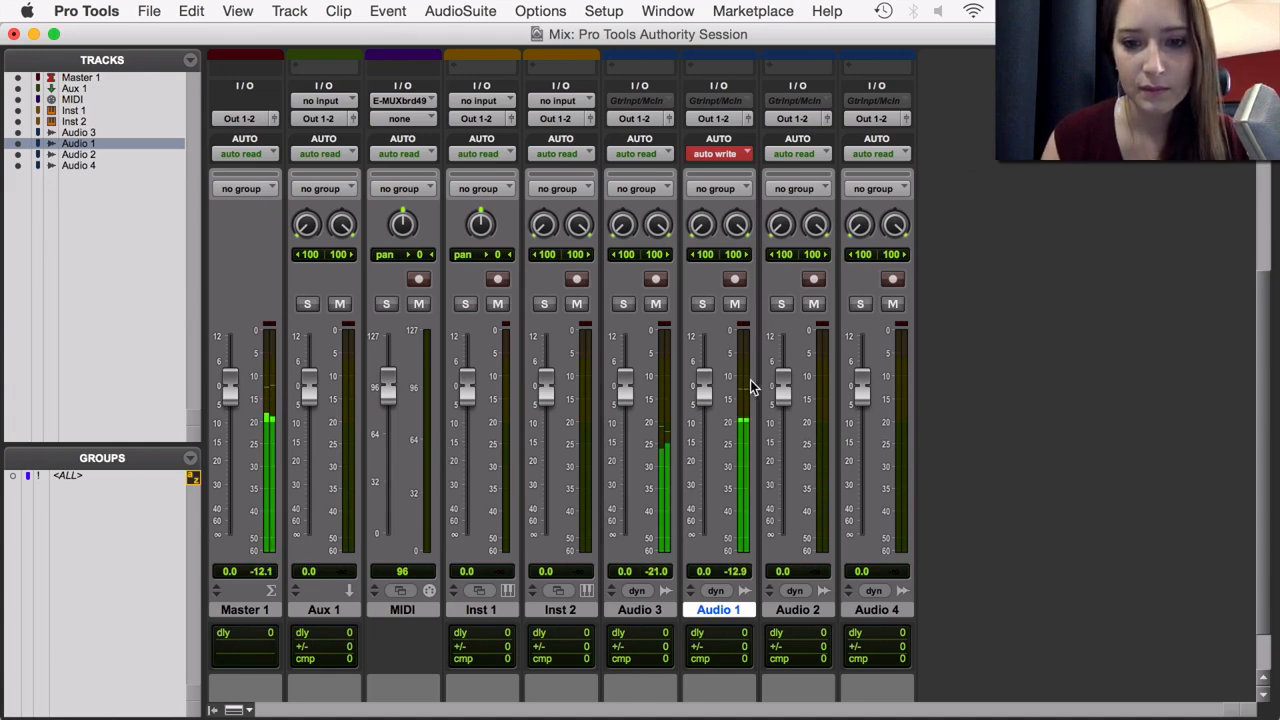
mouse_move(708, 400)
left_mouse_down()
mouse_move(703, 513)
mouse_move(716, 403)
left_mouse_up()
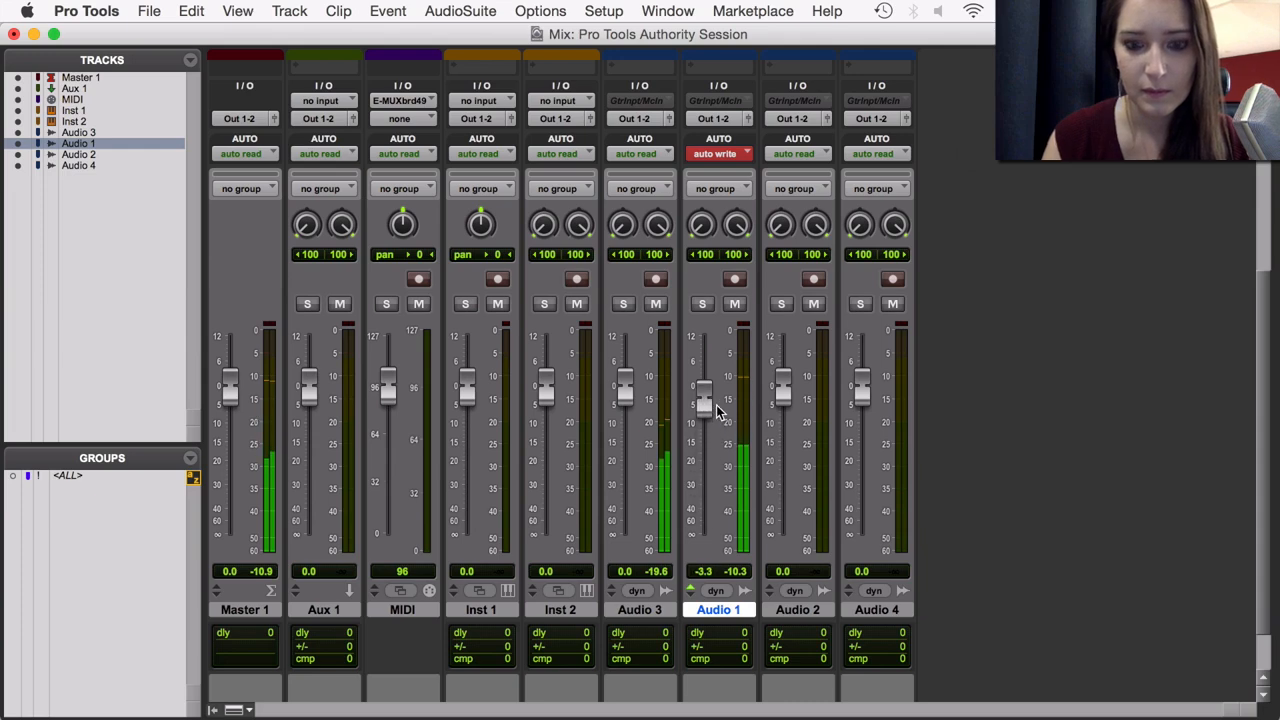
key("space")
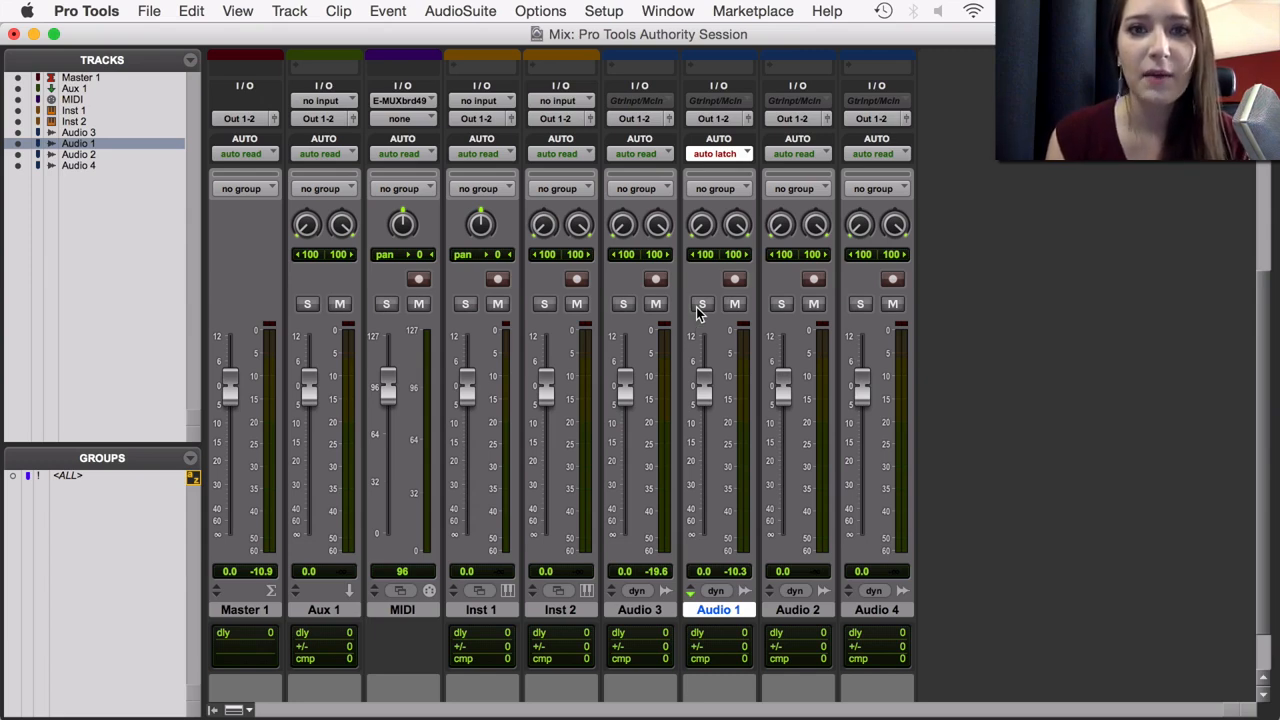
- Switch Audio 1 to volume view in the Edit window and enlarge the timeline around the written volume dip
key("super+equal")
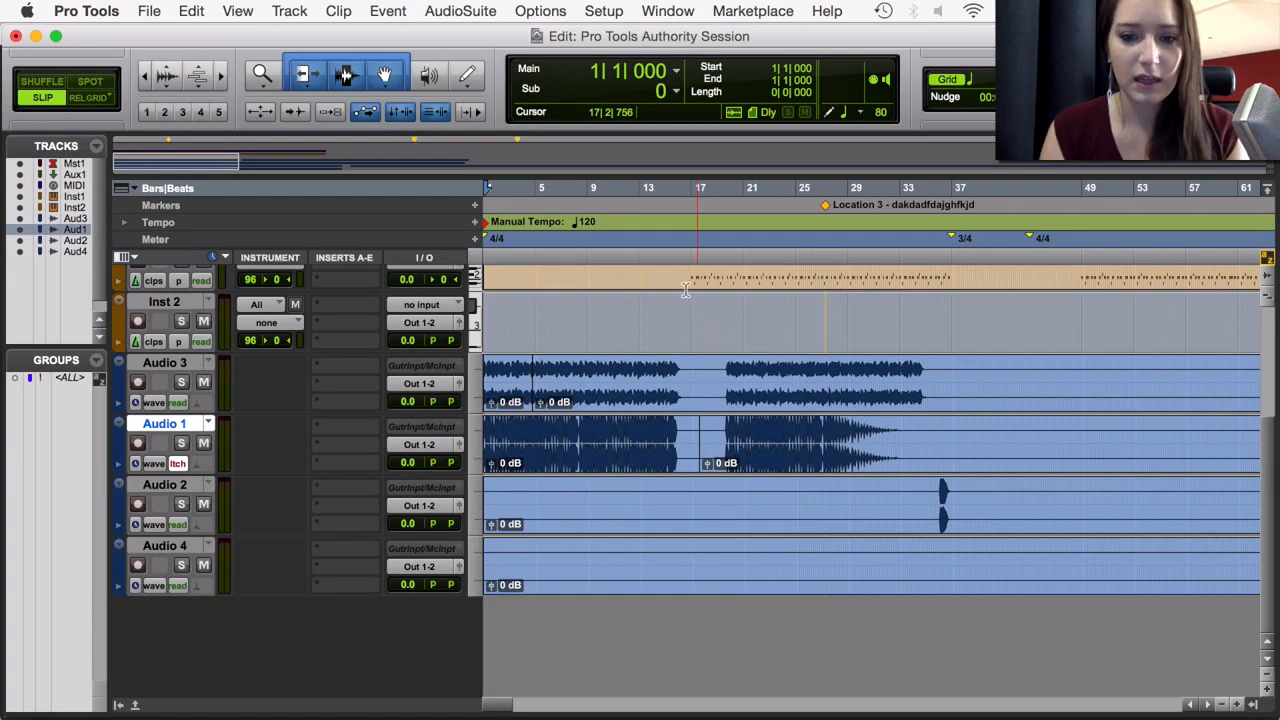
left_click(158, 464)
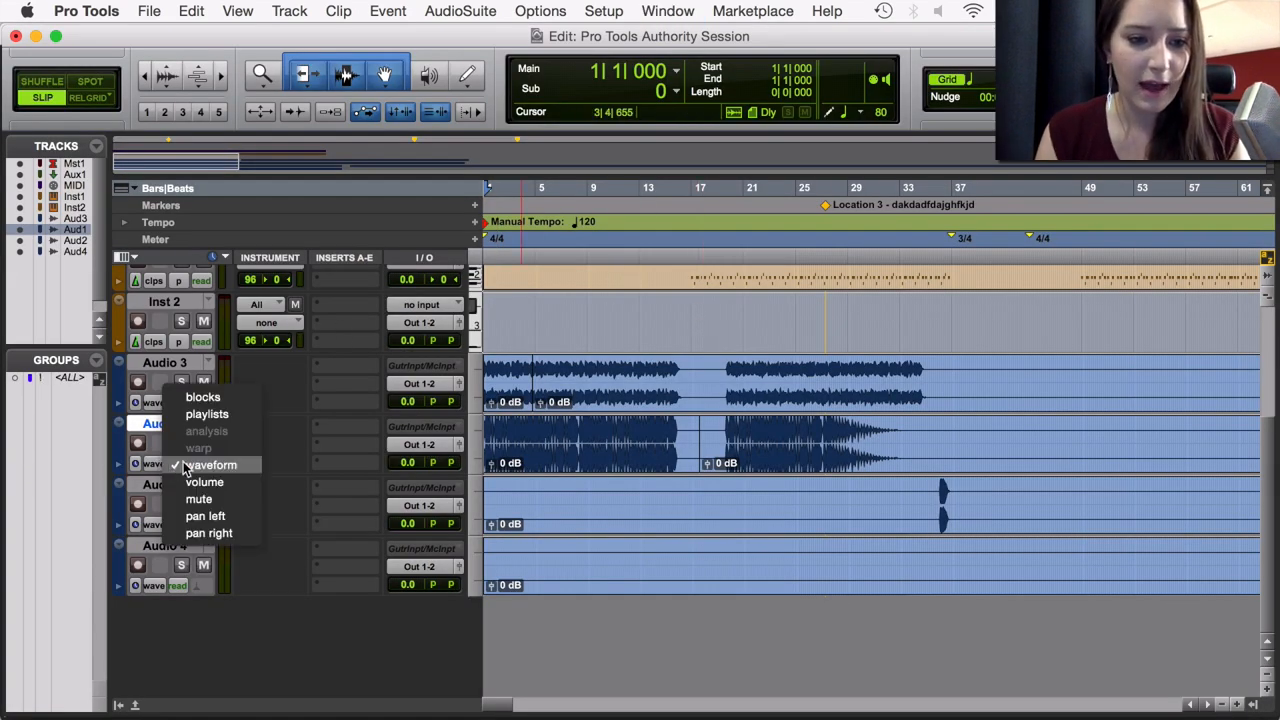
left_click(205, 482)
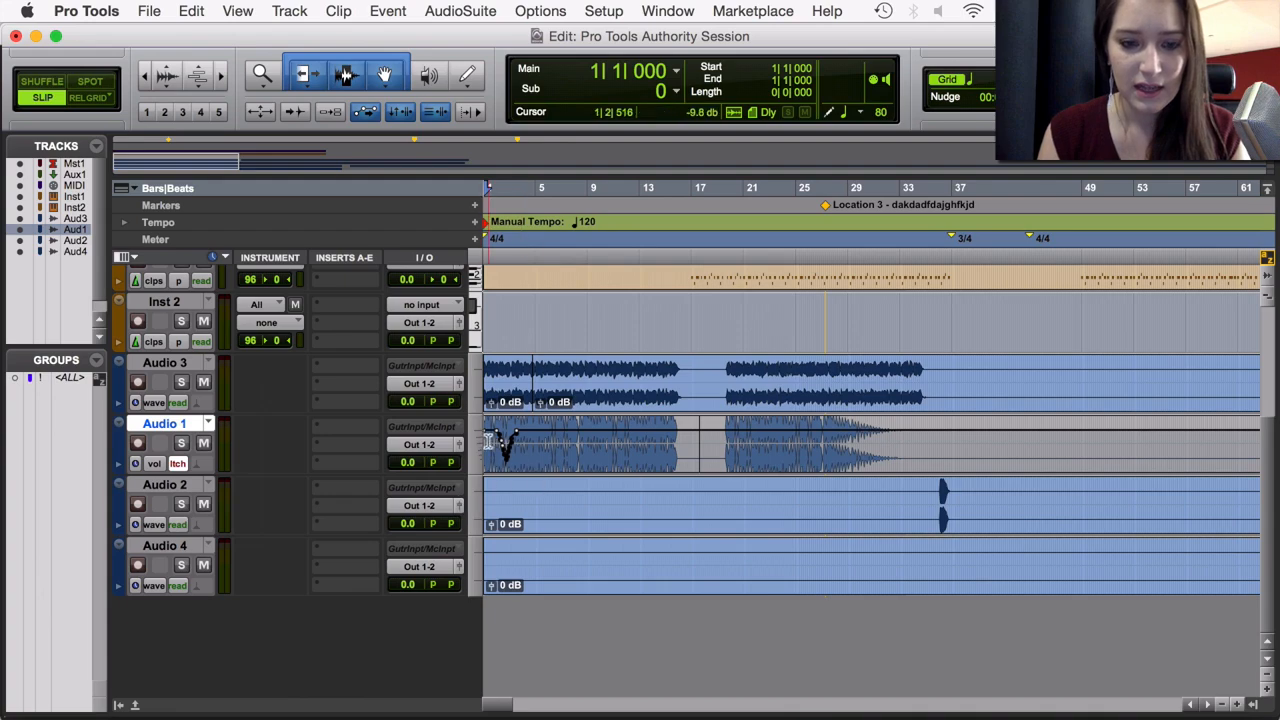
key("t")
key("t")
key("t")
key("t")
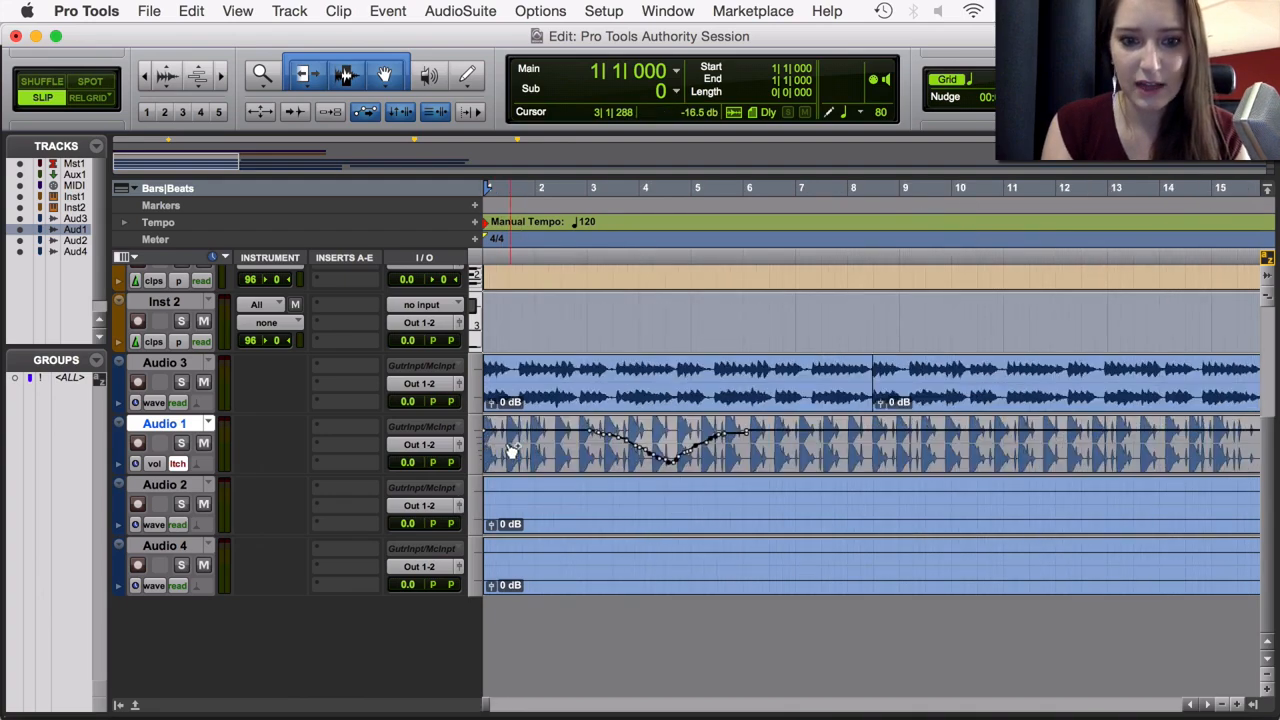
left_click(744, 447)
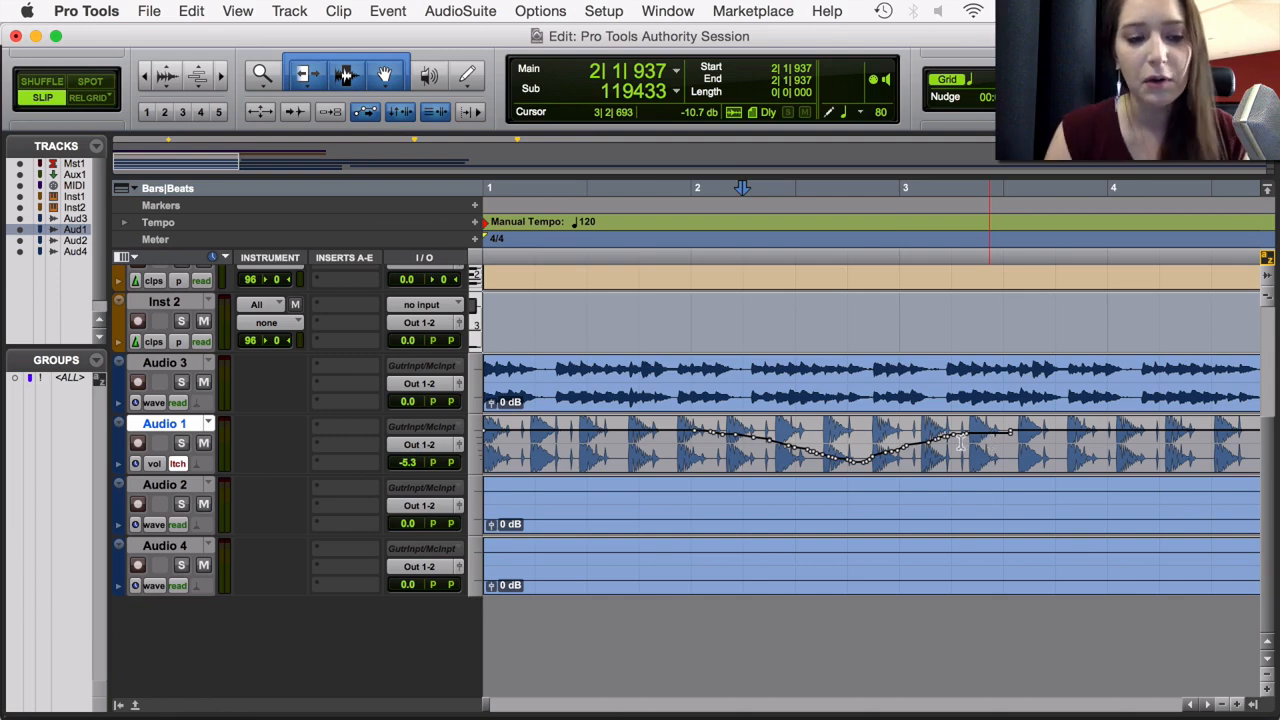
- Expand the volume automation lane beneath Audio 1 and look through its available automation parameters
left_click(156, 466)
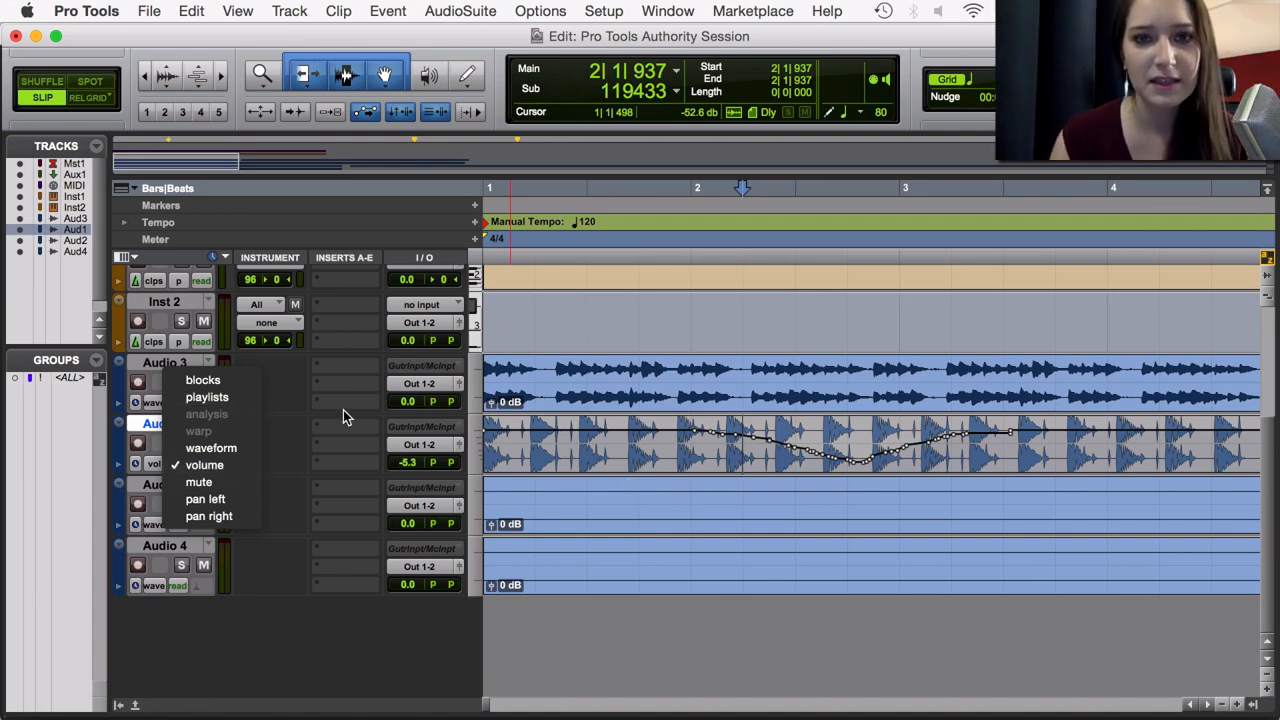
left_click(116, 468)
left_click(116, 468)
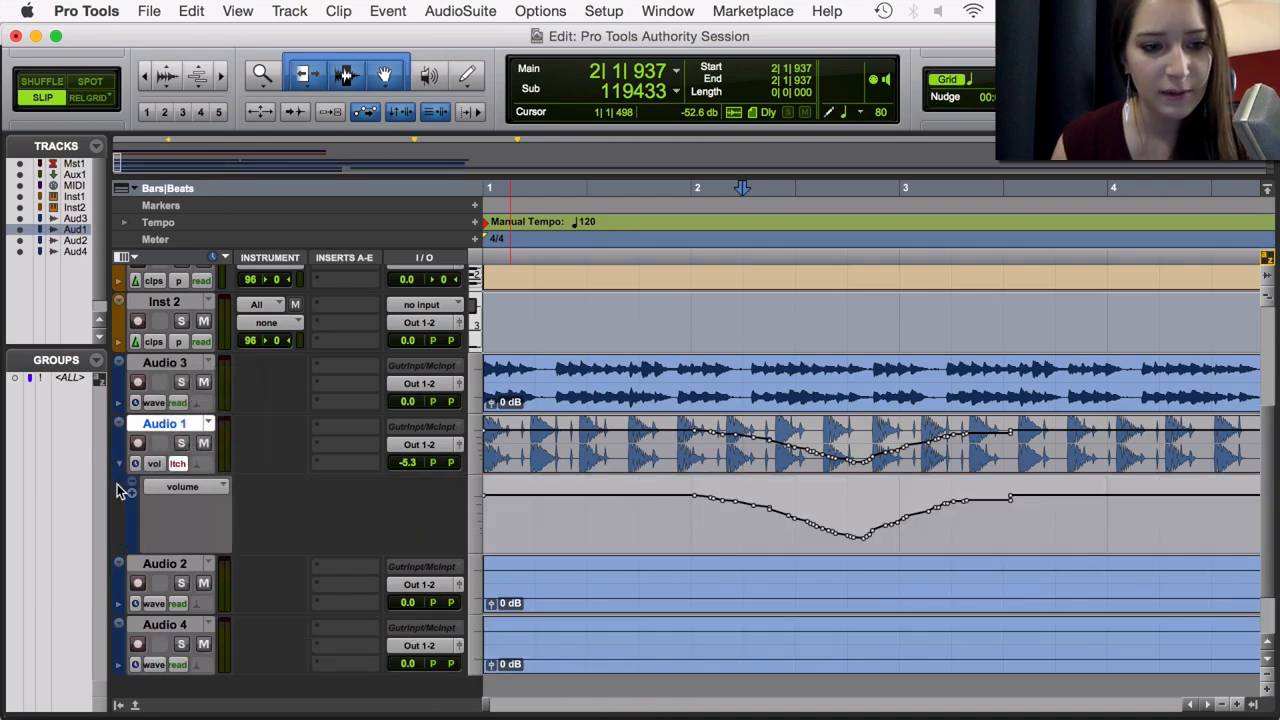
left_click(119, 469)
left_click(121, 471)
left_click(119, 469)
left_click(119, 469)
left_click(157, 489)
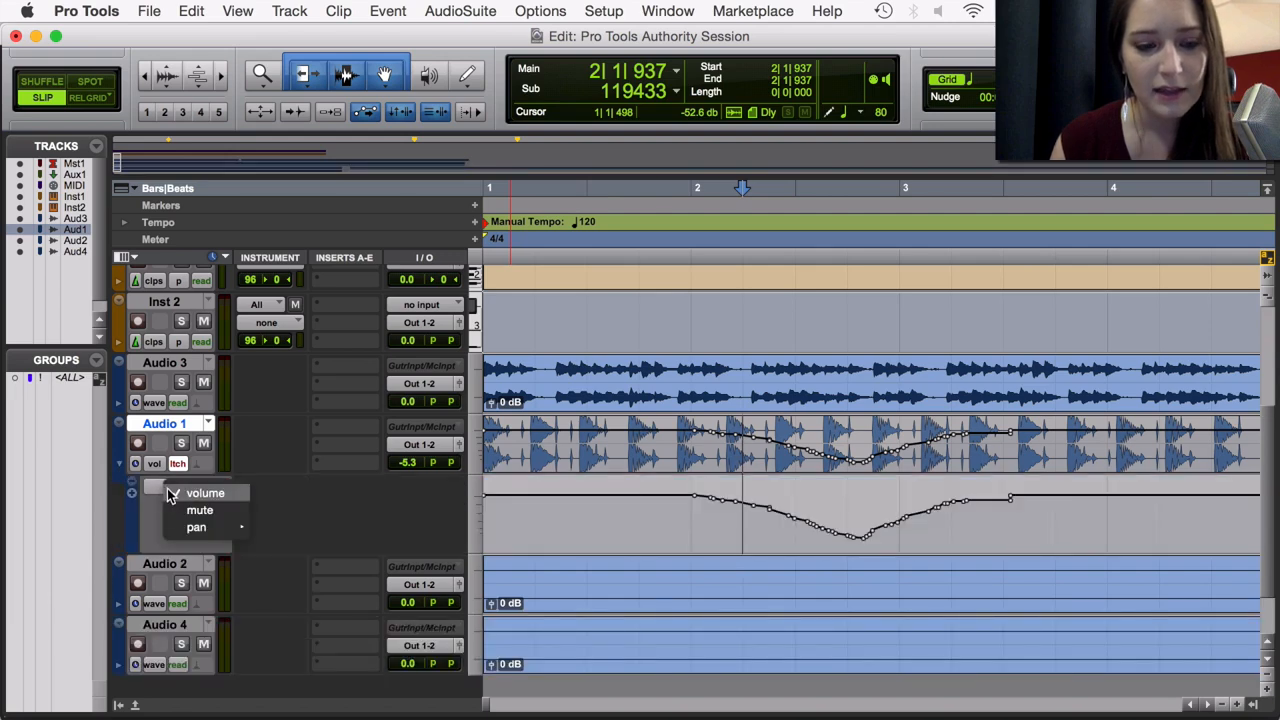
left_click(151, 476)
- Set the Audio 1 track view back to waveform while keeping the volume lane open beneath it
left_click(158, 463)
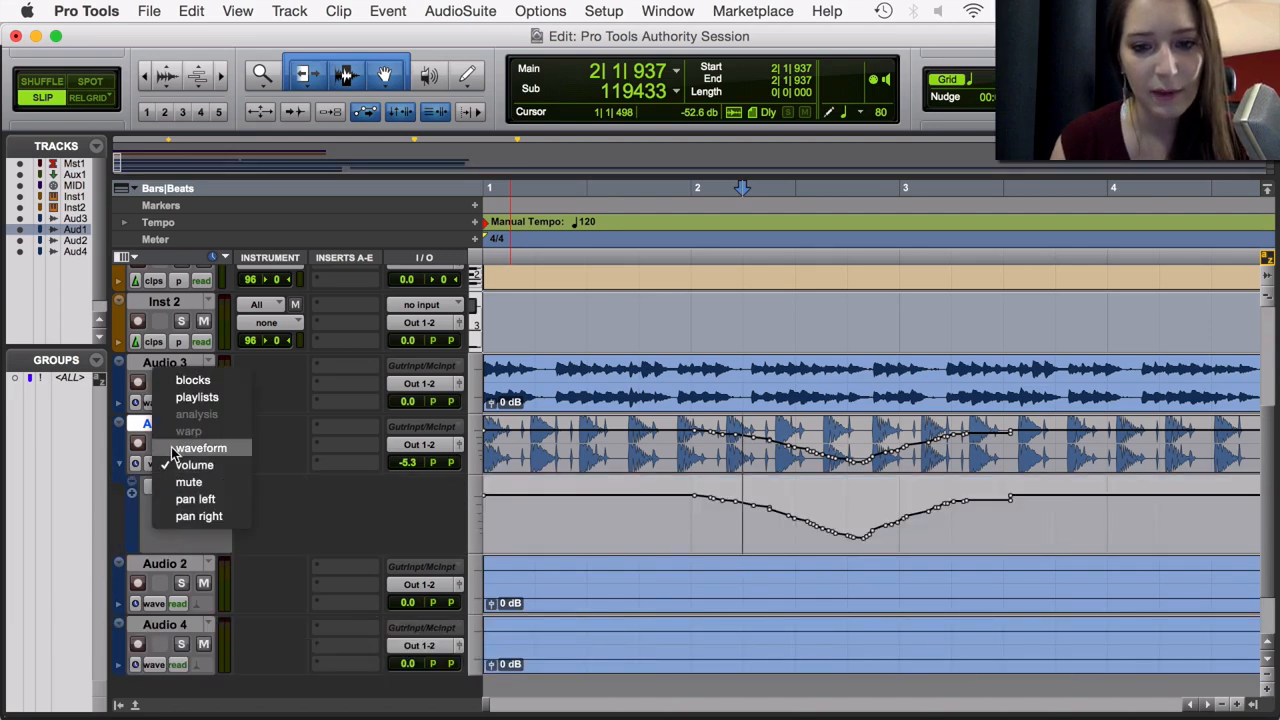
left_click(190, 448)
left_click(686, 435)
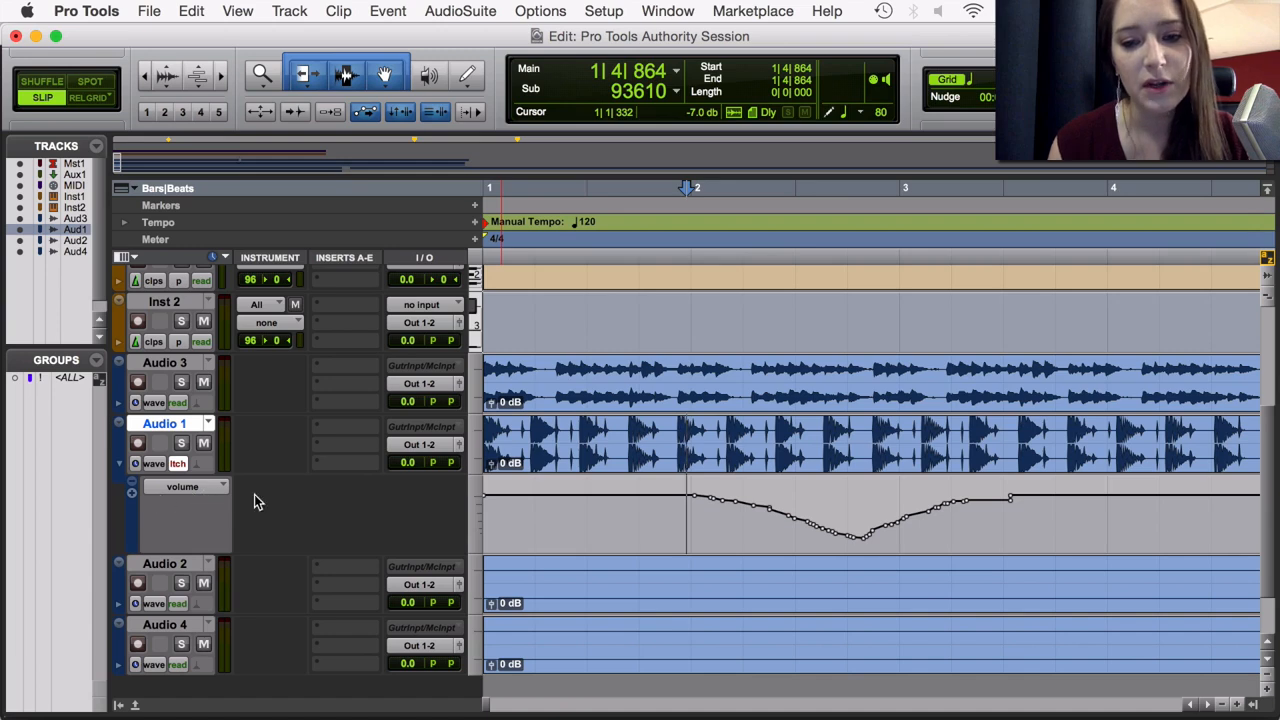
- Delete the volume breakpoints from about 2|1|181 to 2|3|327 in Audio 1's volume lane, and inspect both ends of the resulting ramp
left_click(701, 508)
left_click_drag(701, 508, 813, 511)
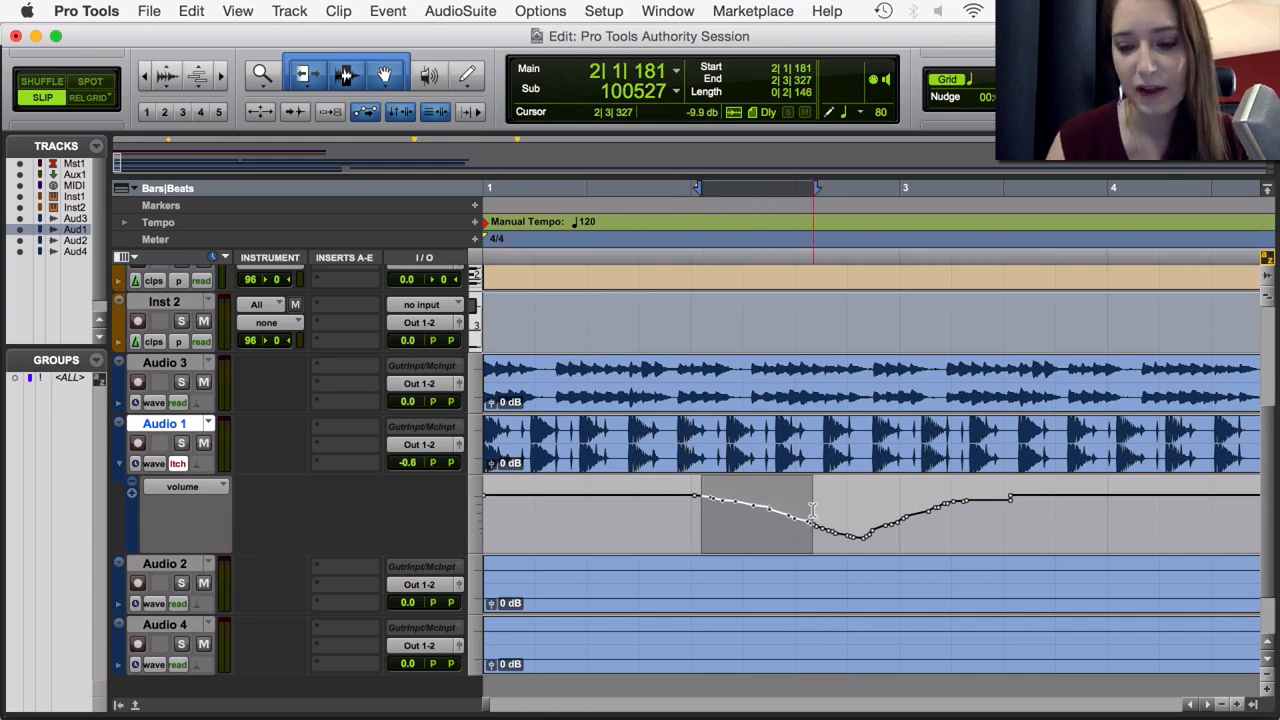
key("Delete")
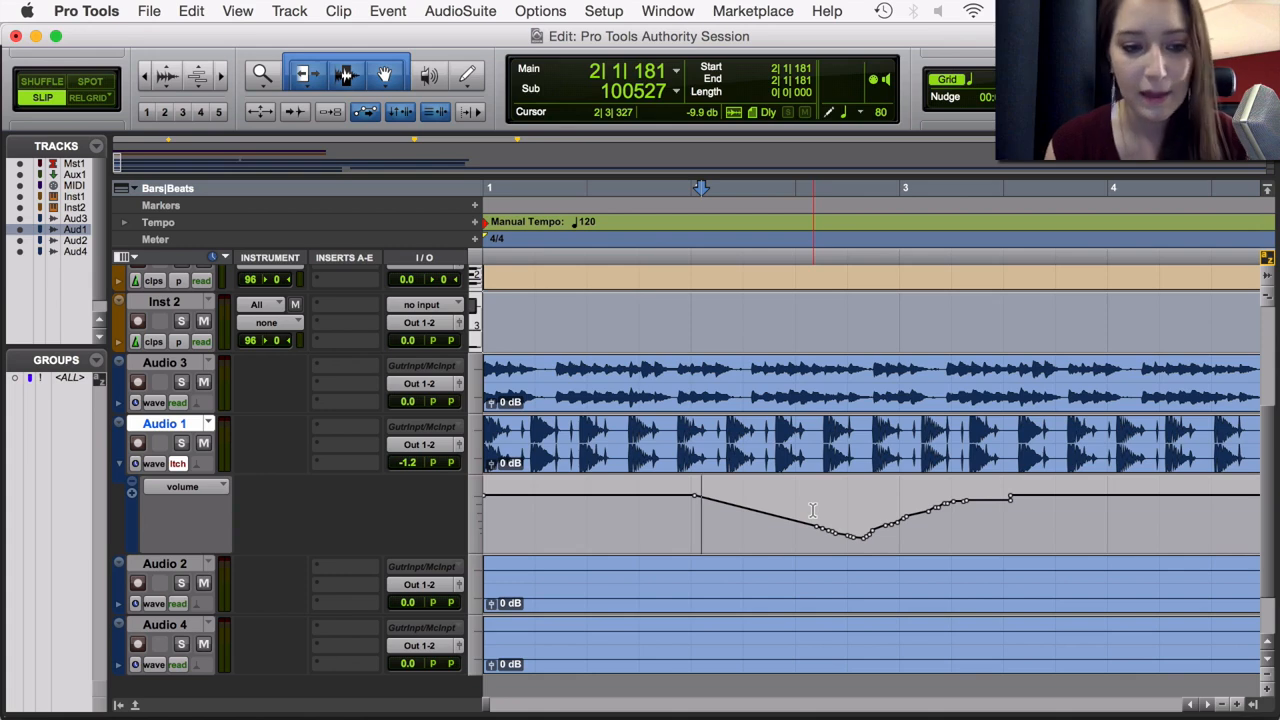
left_click(668, 510)
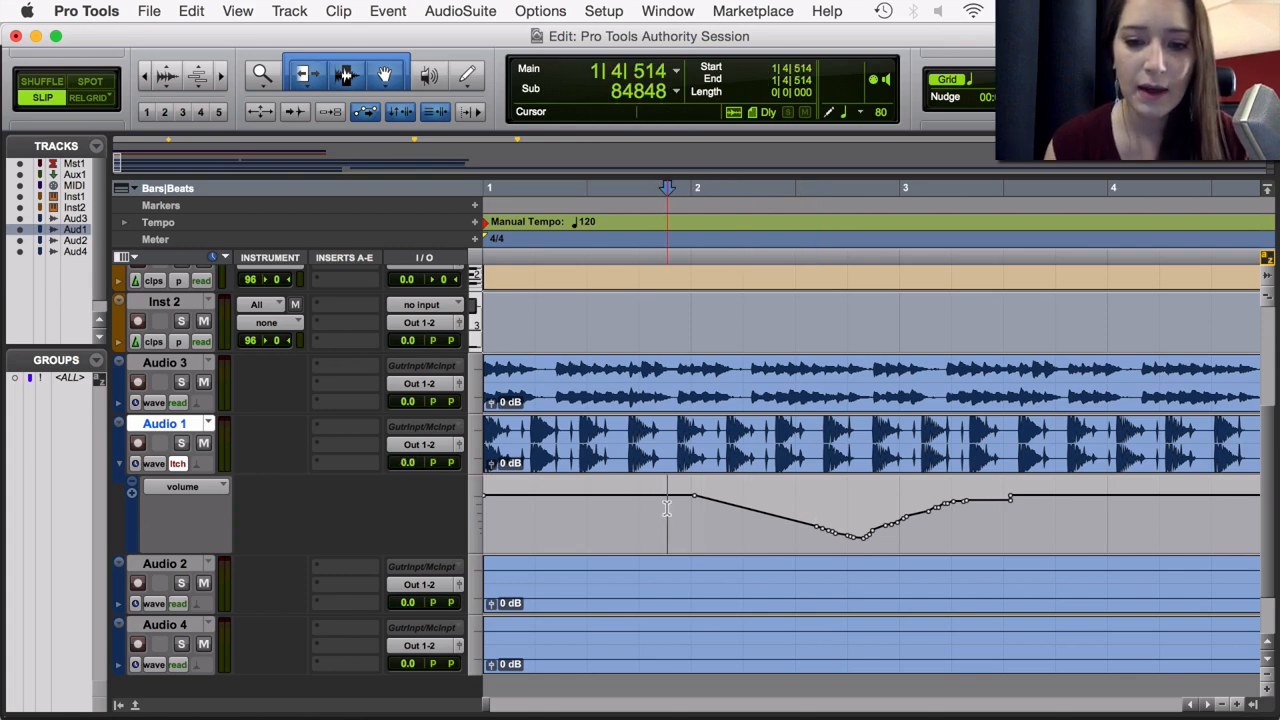
left_click_drag(698, 500, 810, 515)
left_click(818, 525)
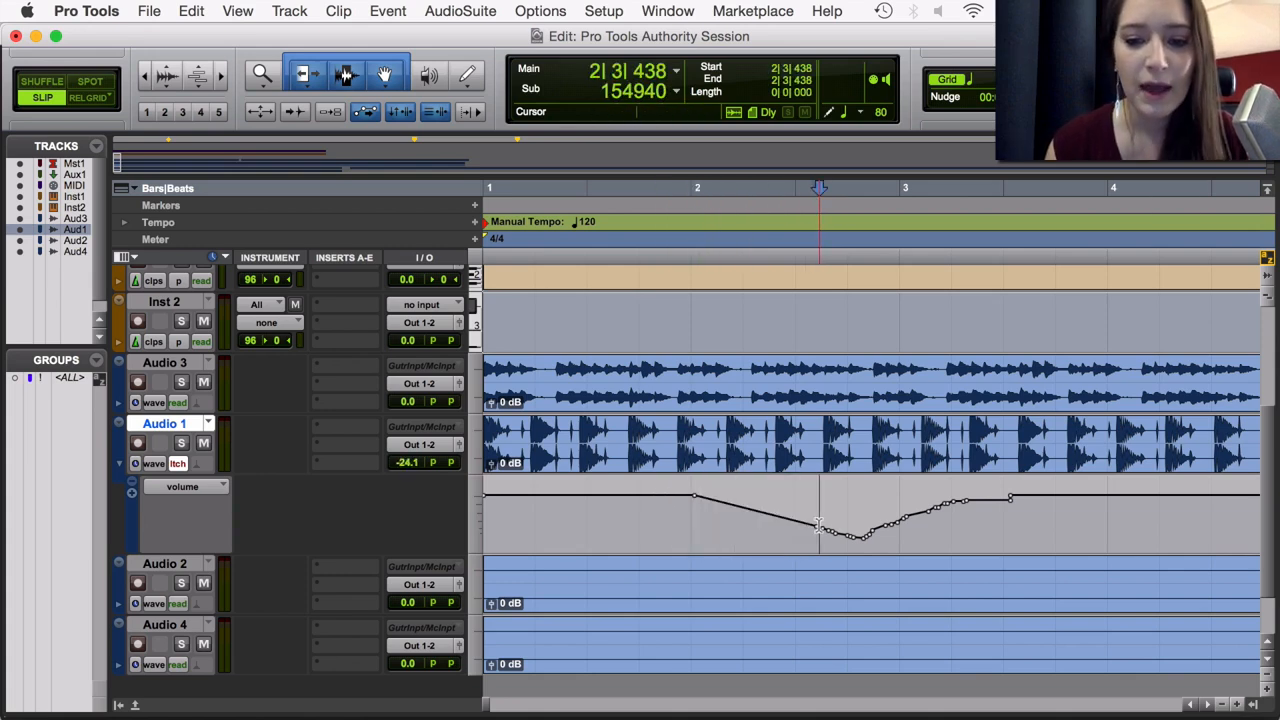